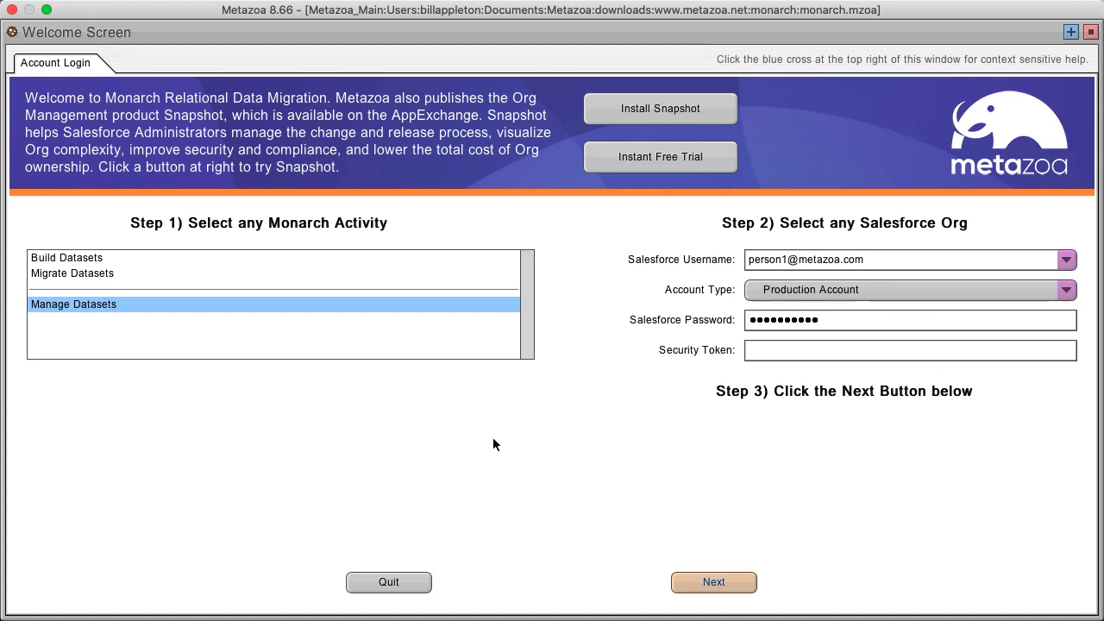
Start the Build Datasets activity and create a new dataset named archive with a new template
{"action": "left_click", "coordinate": [77, 261]}
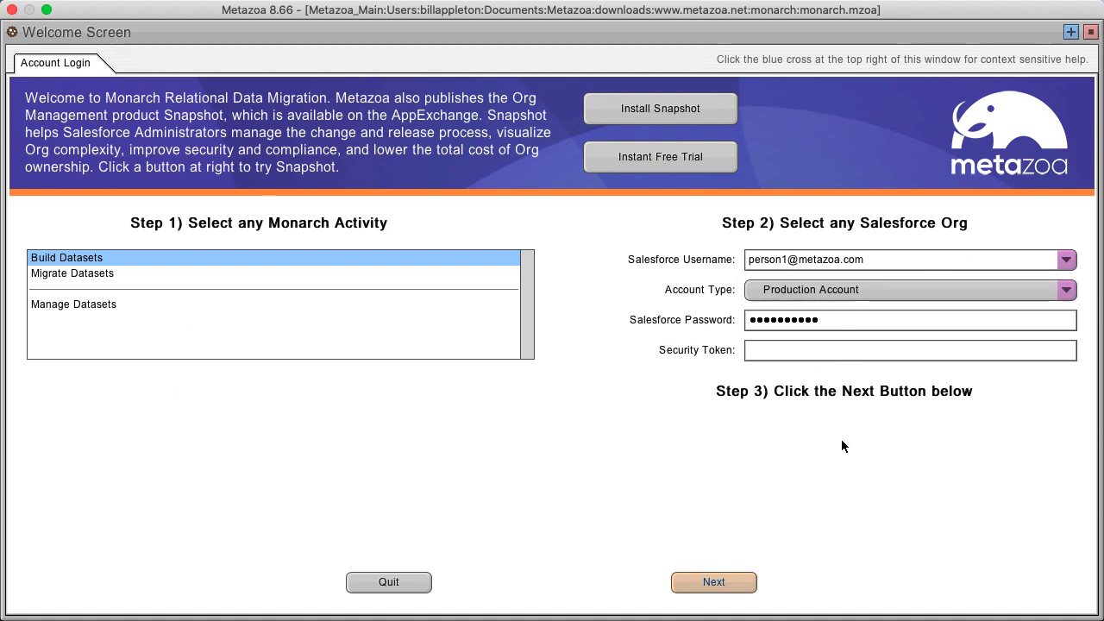
{"action": "left_click", "coordinate": [704, 580]}
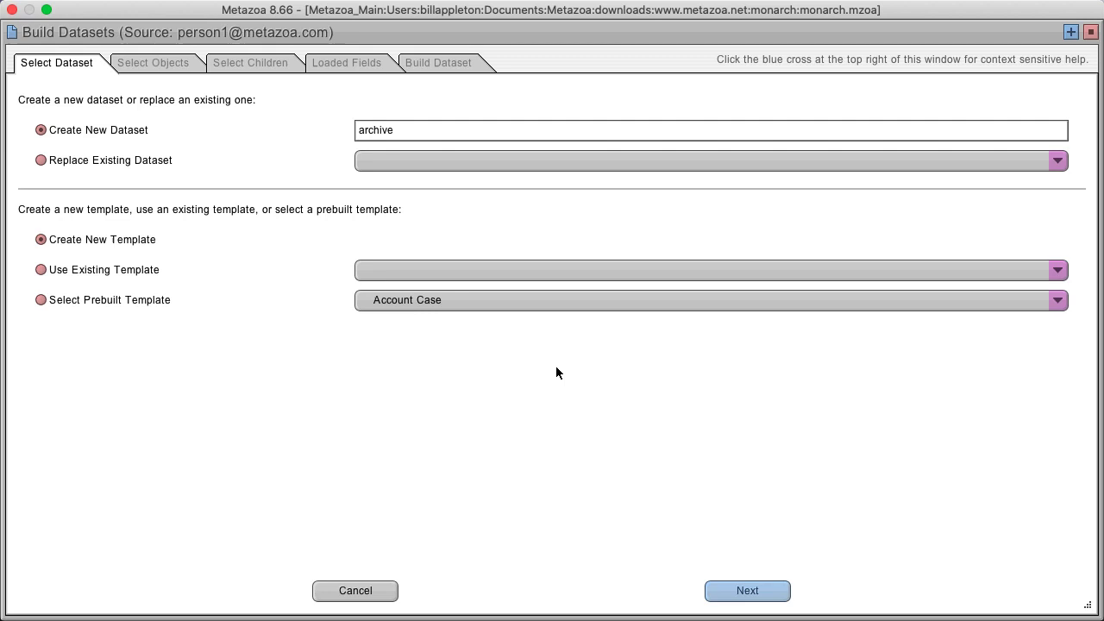
{"action": "double_click", "coordinate": [380, 131]}
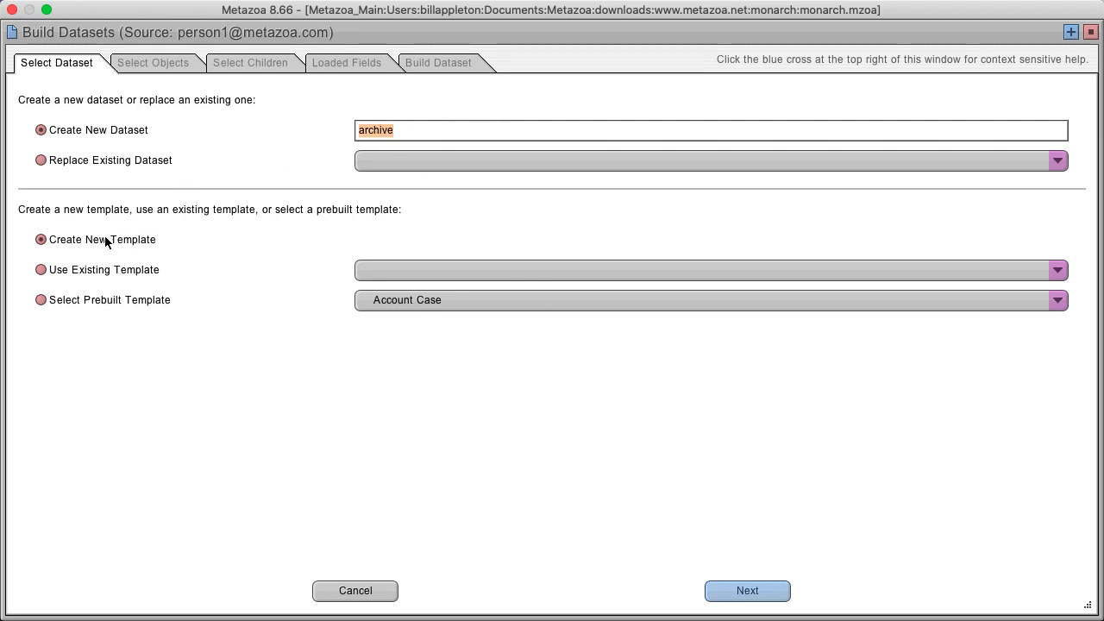
{"action": "left_click", "coordinate": [748, 592]}
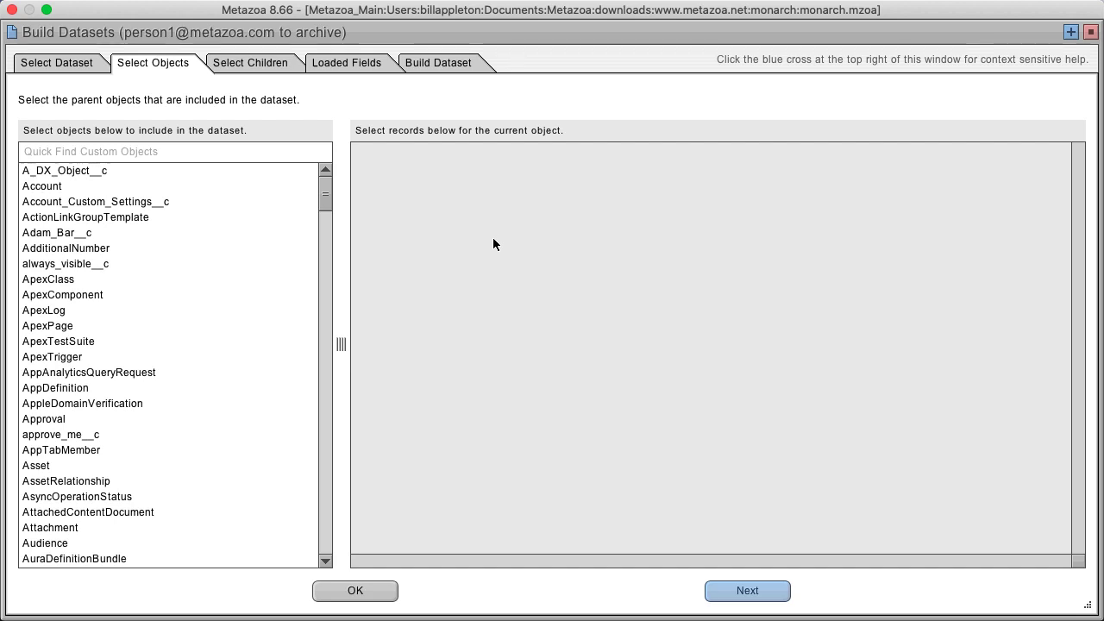
Include the Account object in the dataset with all of its records selected
{"action": "left_click", "coordinate": [78, 189]}
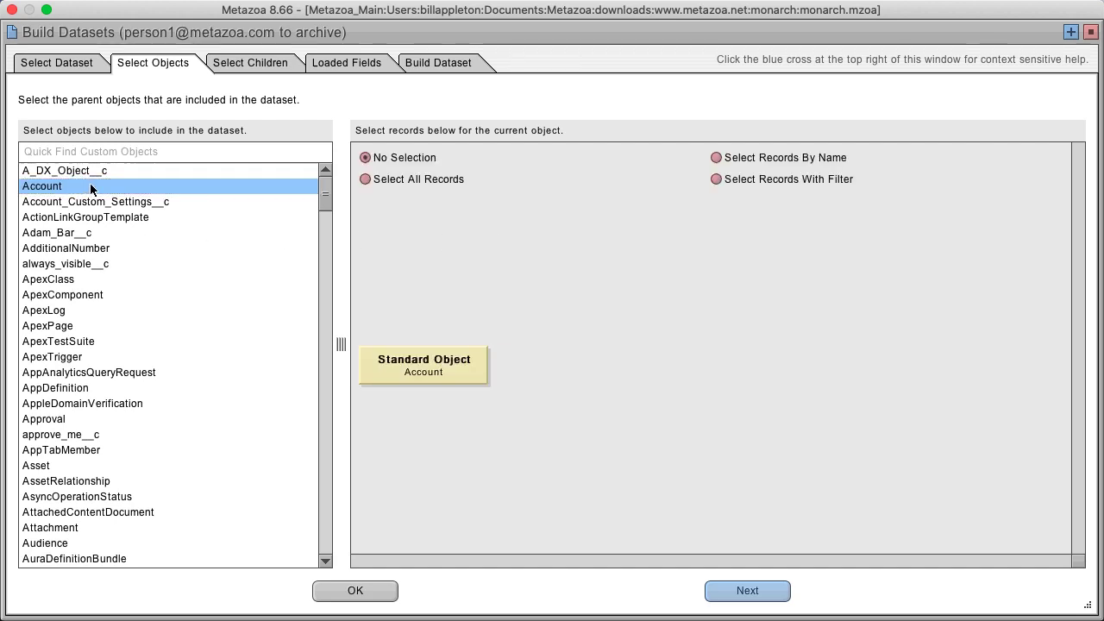
{"action": "left_click", "coordinate": [403, 181]}
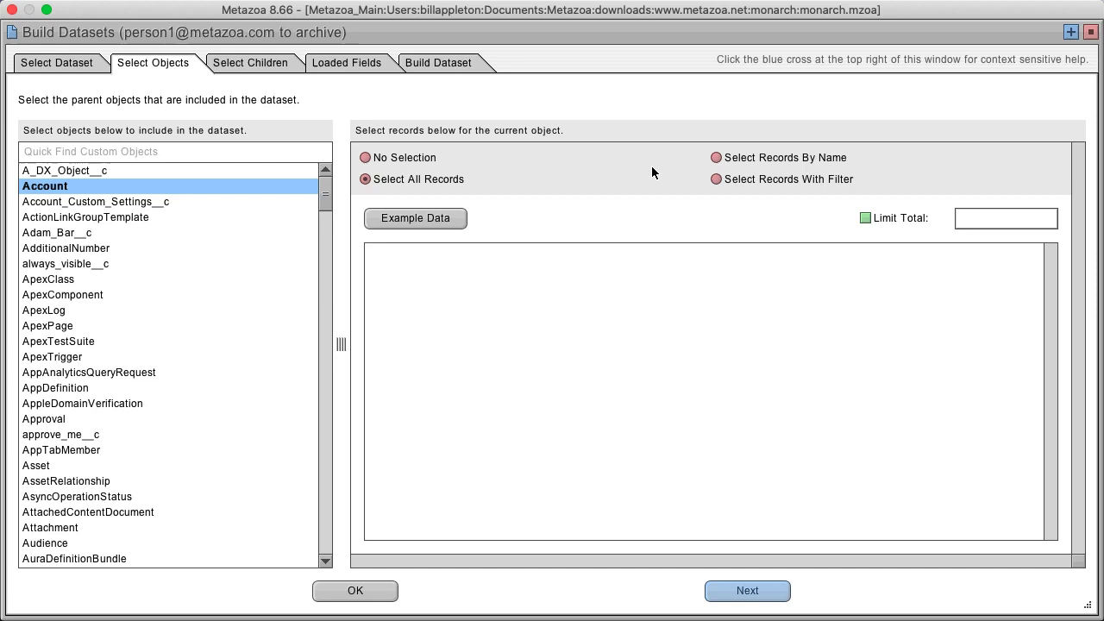
Review the by-name and filter record selection options for Account, return to Select All Records, and look through the object list
{"action": "left_click", "coordinate": [736, 159]}
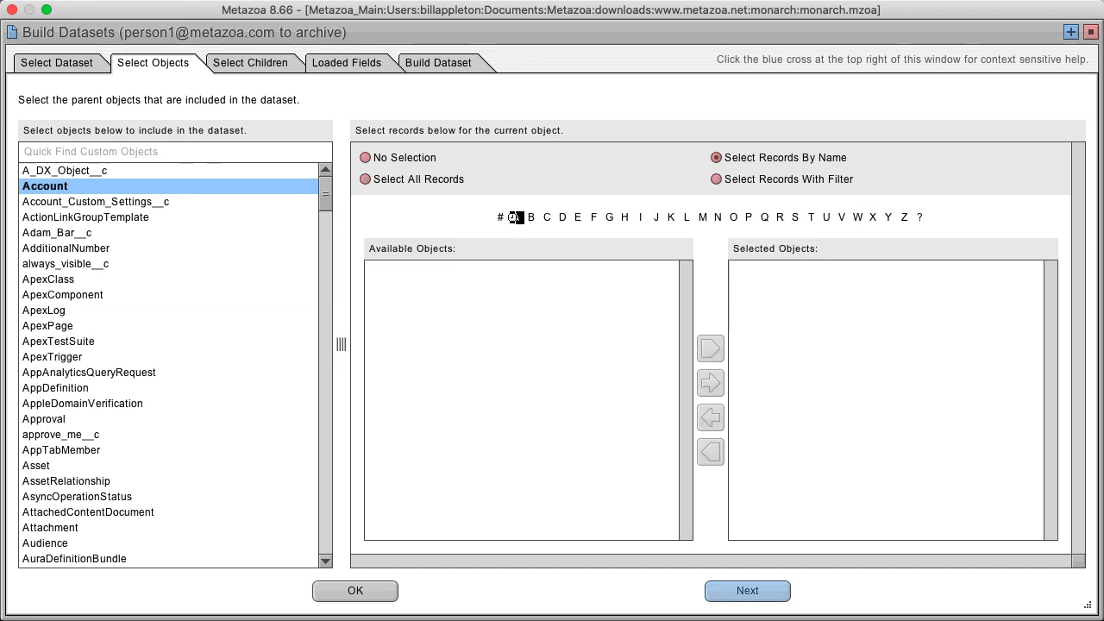
{"action": "left_click", "coordinate": [516, 216]}
{"action": "left_click", "coordinate": [791, 180]}
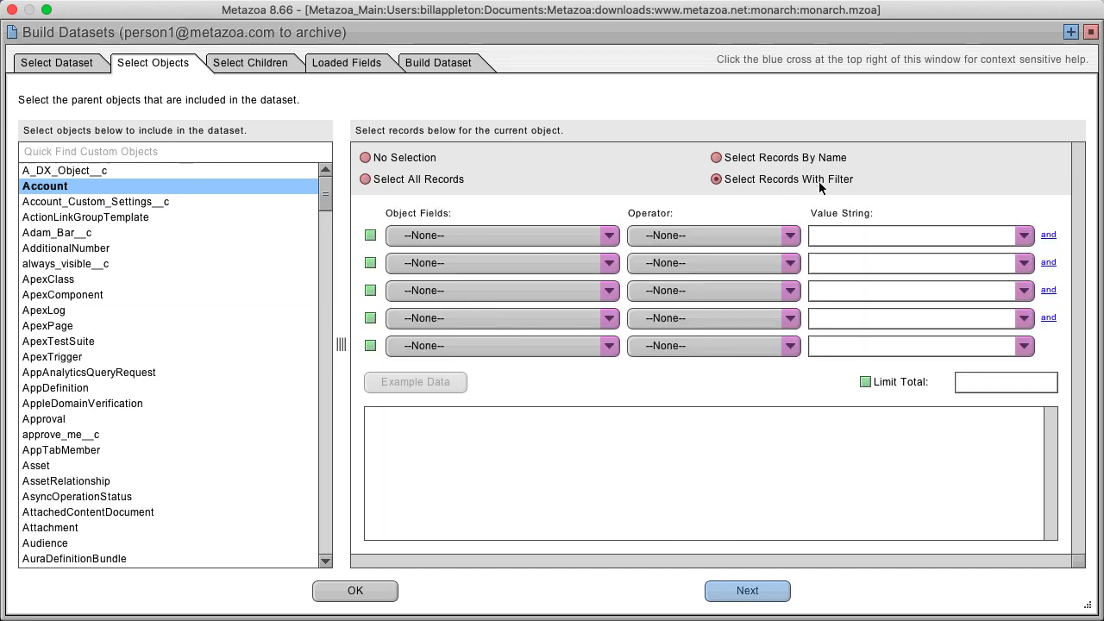
{"action": "left_click", "coordinate": [402, 180]}
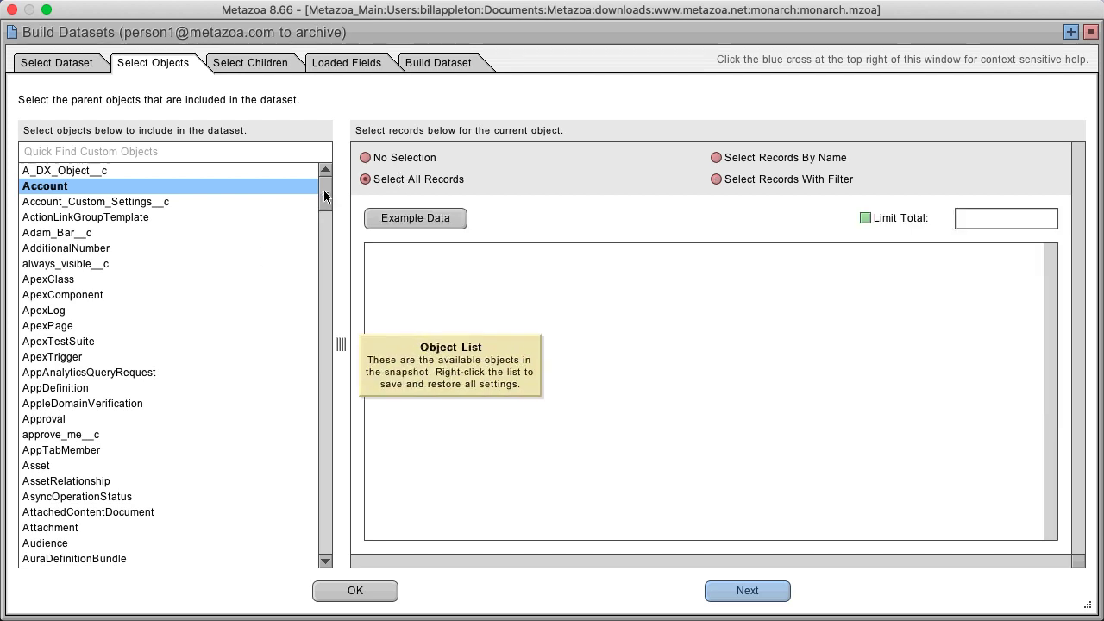
{"action": "scroll", "coordinate": [323, 190], "scroll_direction": "down", "scroll_amount": 15}
{"action": "scroll", "coordinate": [324, 216], "scroll_direction": "up", "scroll_amount": 15}
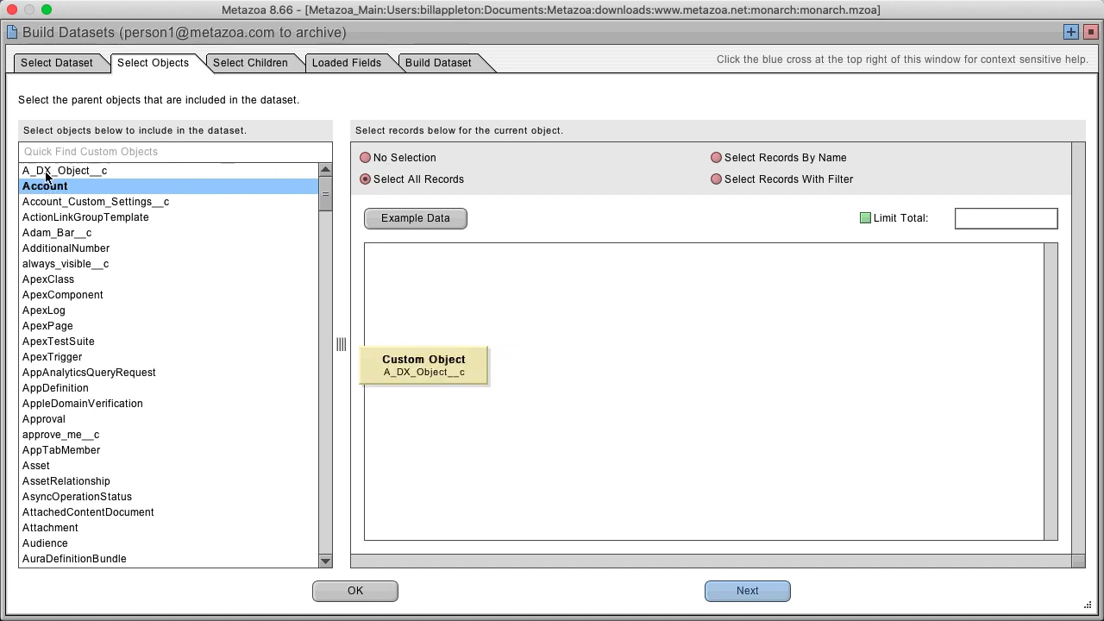
Reset Account to No Selection, reselect all its records, and proceed to choosing child objects
{"action": "left_click", "coordinate": [366, 157]}
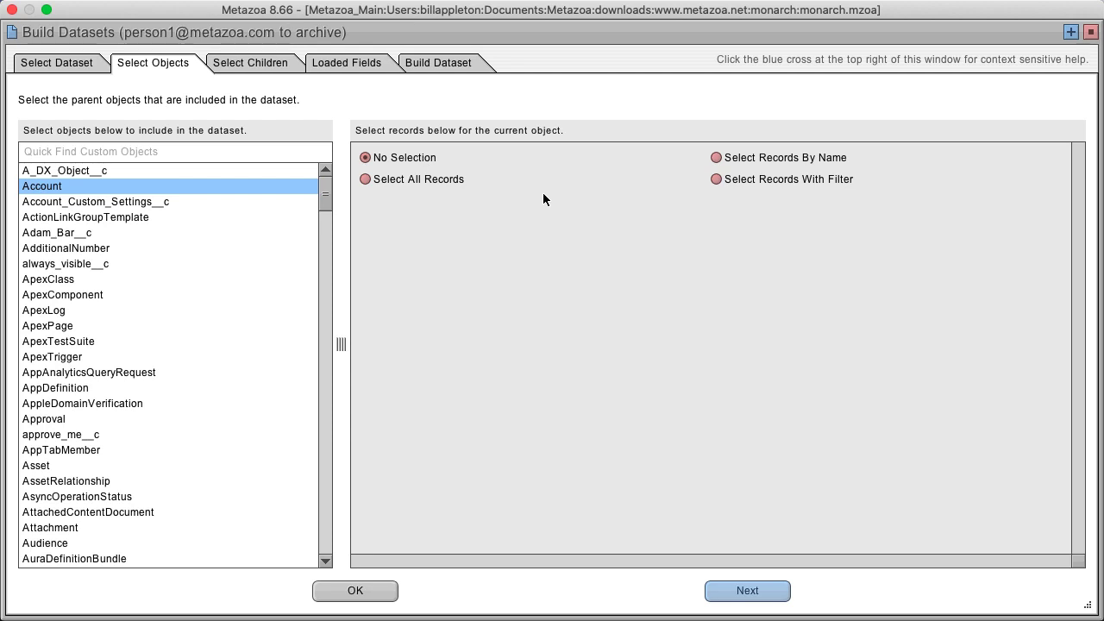
{"action": "left_click", "coordinate": [389, 181]}
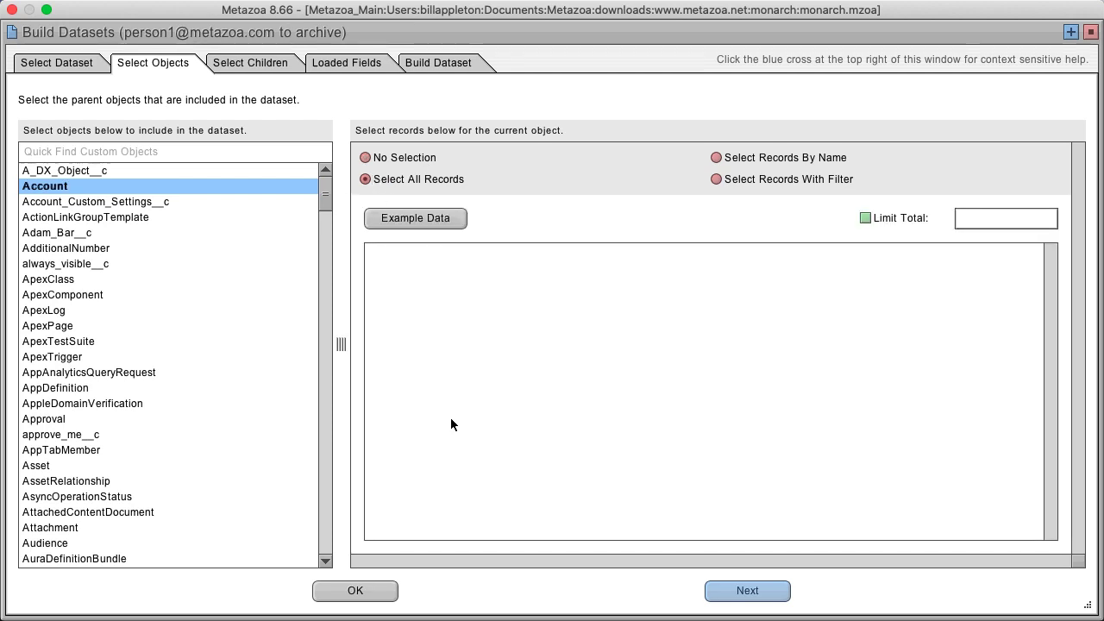
{"action": "left_click", "coordinate": [748, 590]}
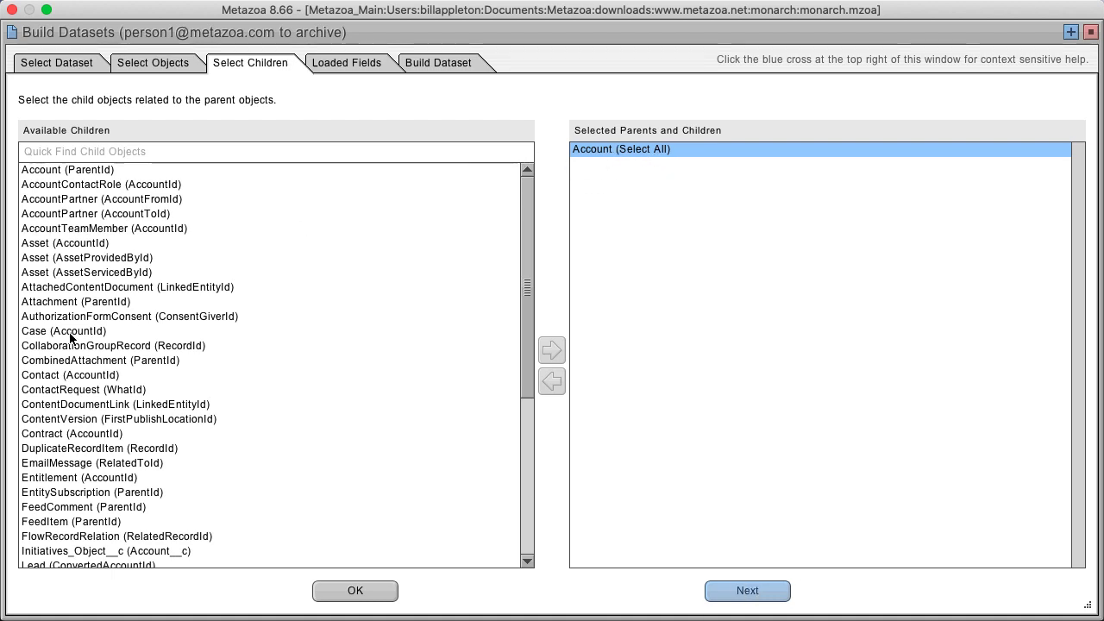
Add Contact (AccountId) and Opportunity (AccountId) as child objects of Account and proceed to the field selection
{"action": "left_click", "coordinate": [65, 374]}
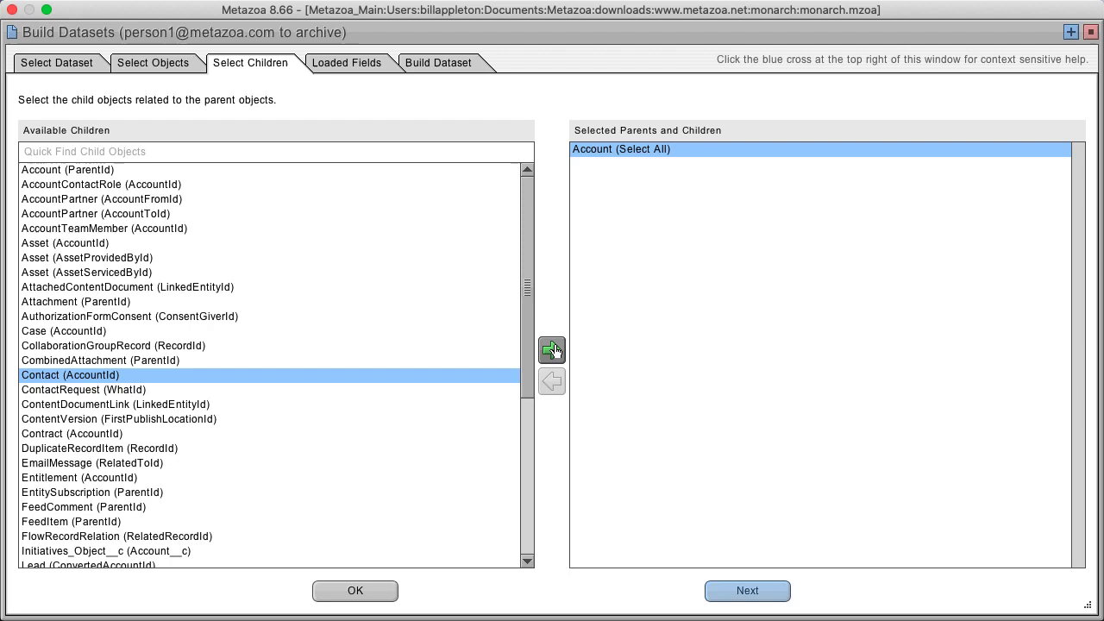
{"action": "left_click", "coordinate": [551, 349]}
{"action": "left_click", "coordinate": [595, 153]}
{"action": "left_click", "coordinate": [287, 156]}
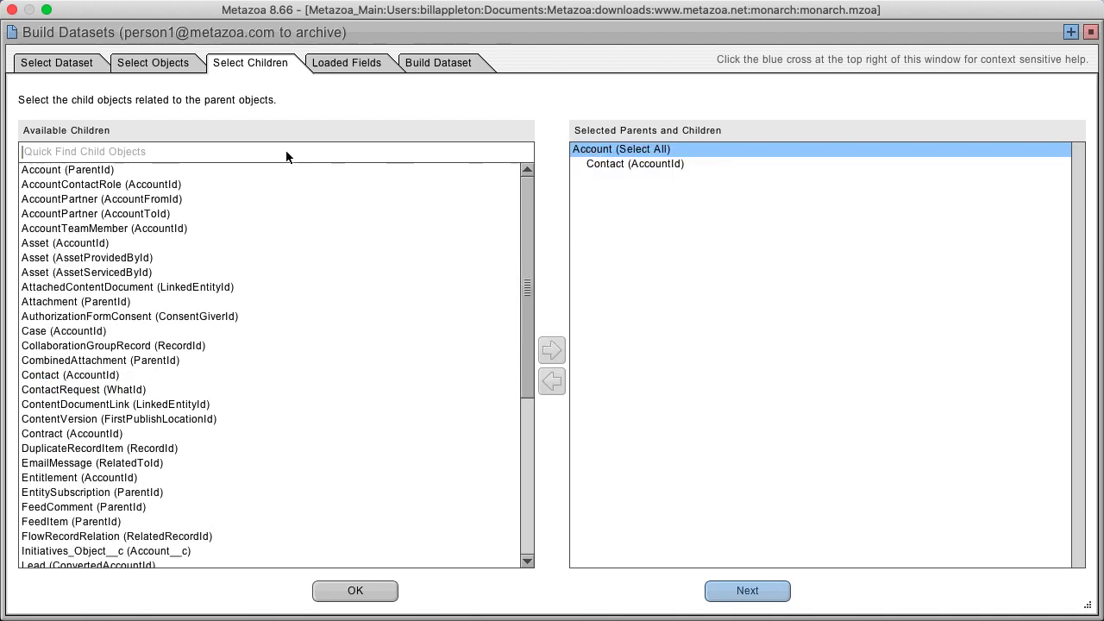
{"action": "type", "text": "opp"}
{"action": "left_click", "coordinate": [143, 171]}
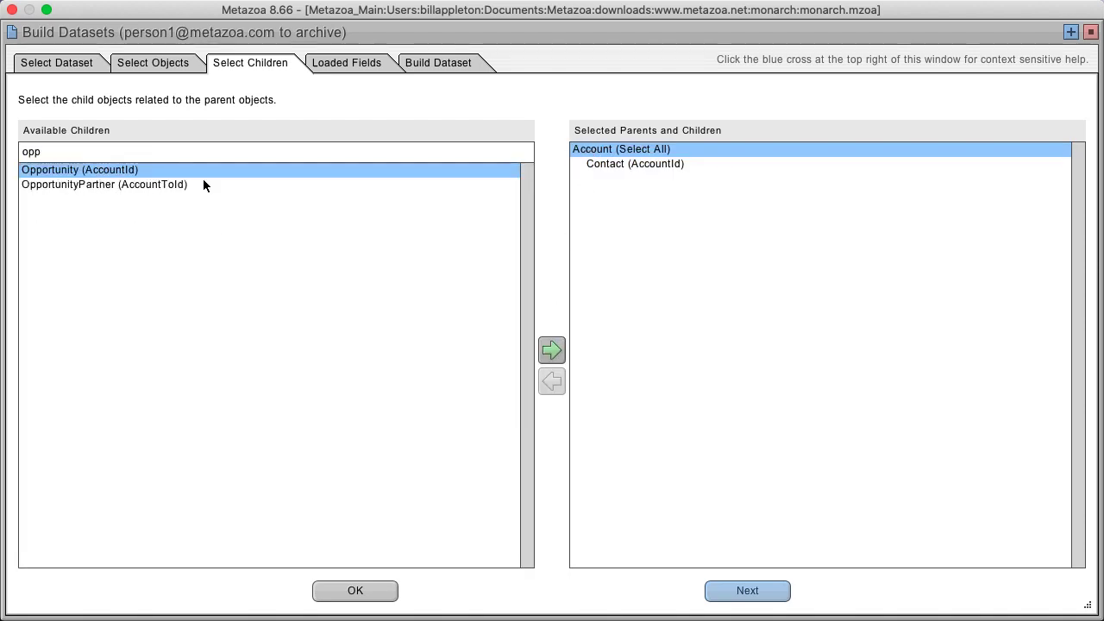
{"action": "left_click", "coordinate": [552, 349]}
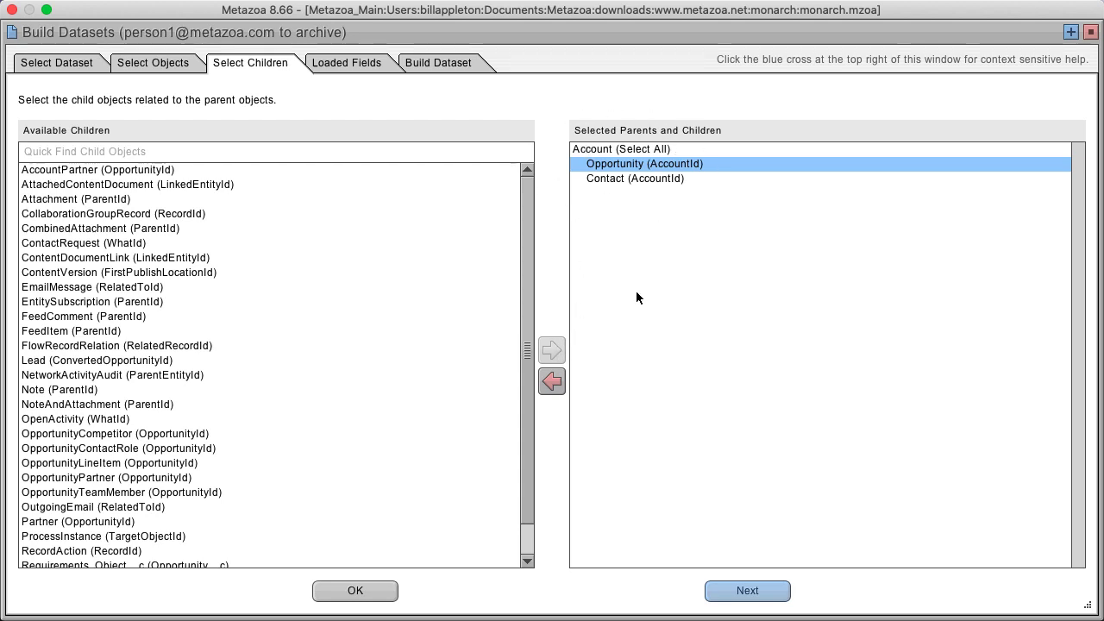
{"action": "left_click", "coordinate": [765, 596]}
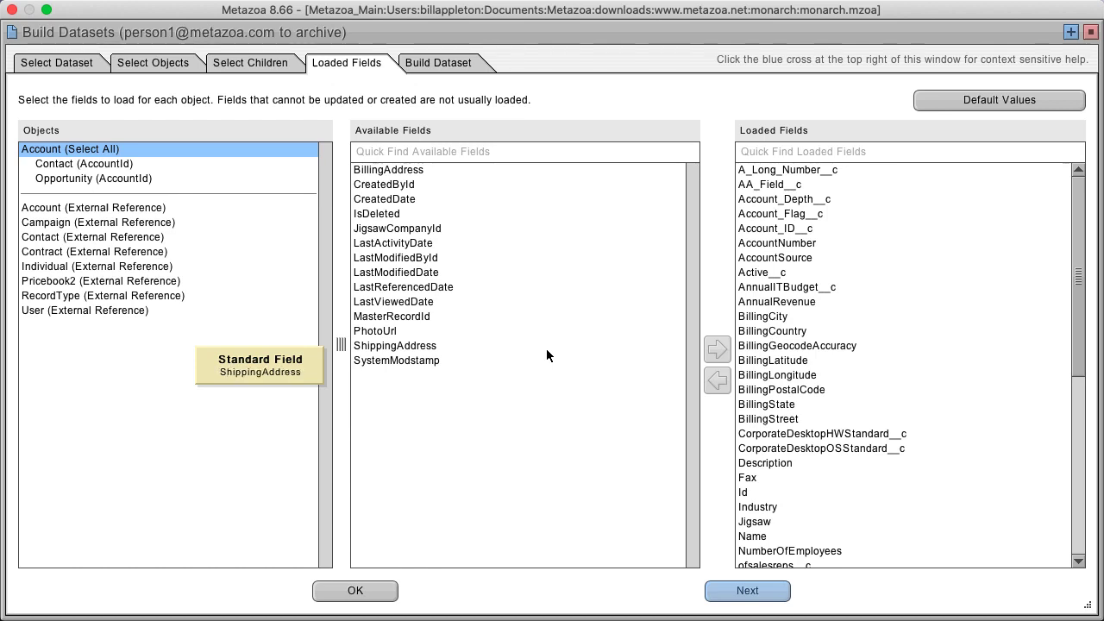
Examine the available and loaded fields of Account, Contact, Opportunity and the external reference objects
{"action": "left_click", "coordinate": [73, 162]}
{"action": "key", "text": "Down"}
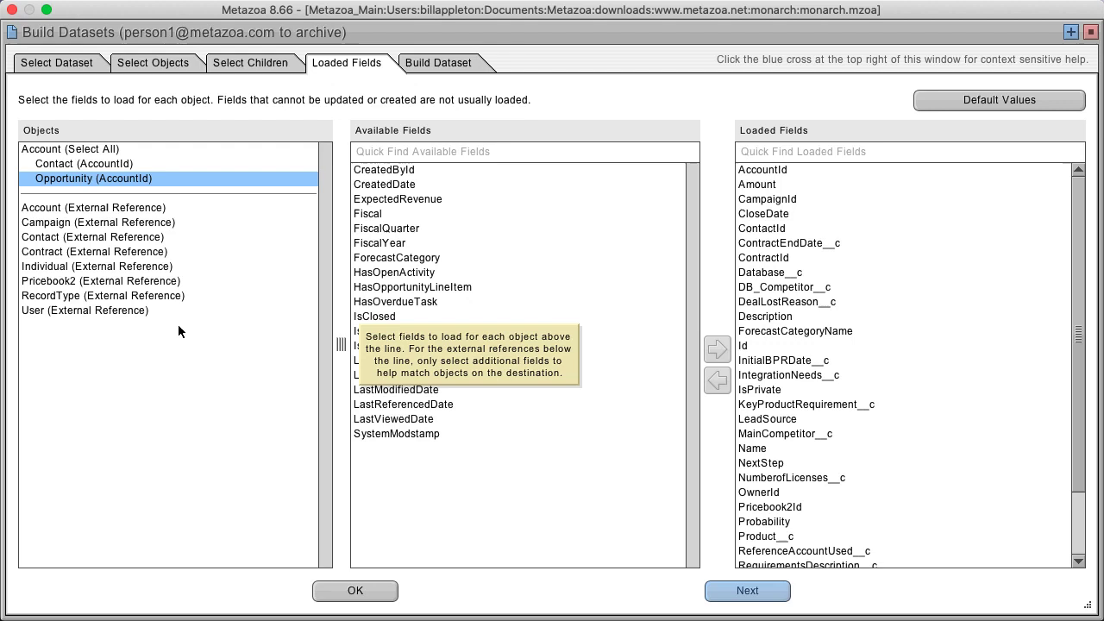
{"action": "left_click", "coordinate": [66, 208]}
{"action": "left_click", "coordinate": [76, 221]}
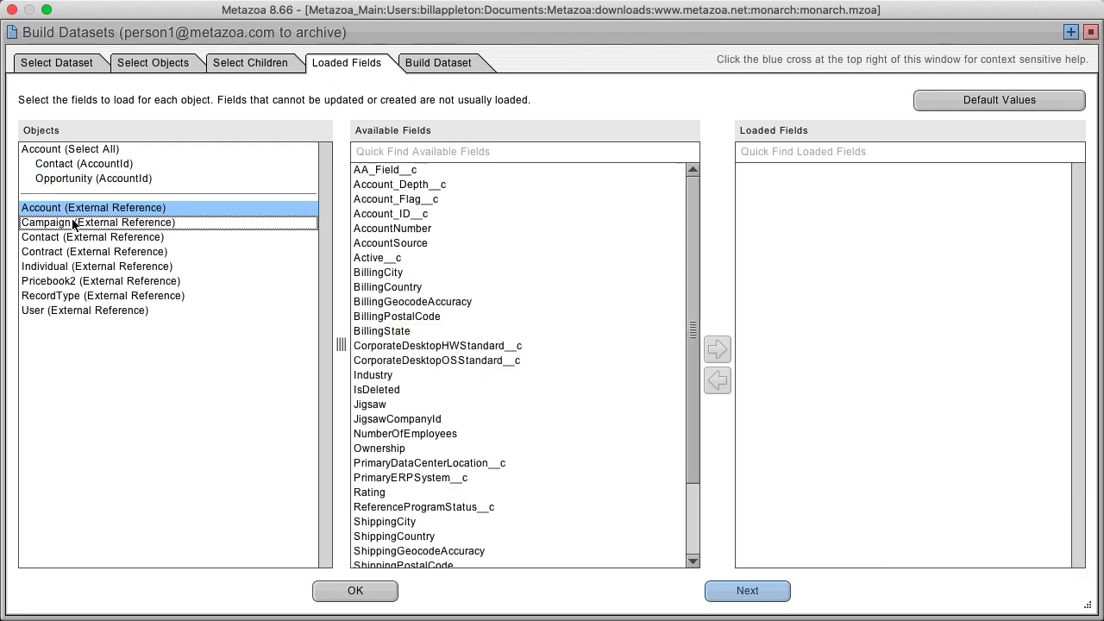
{"action": "left_click", "coordinate": [86, 238]}
{"action": "left_click", "coordinate": [92, 252]}
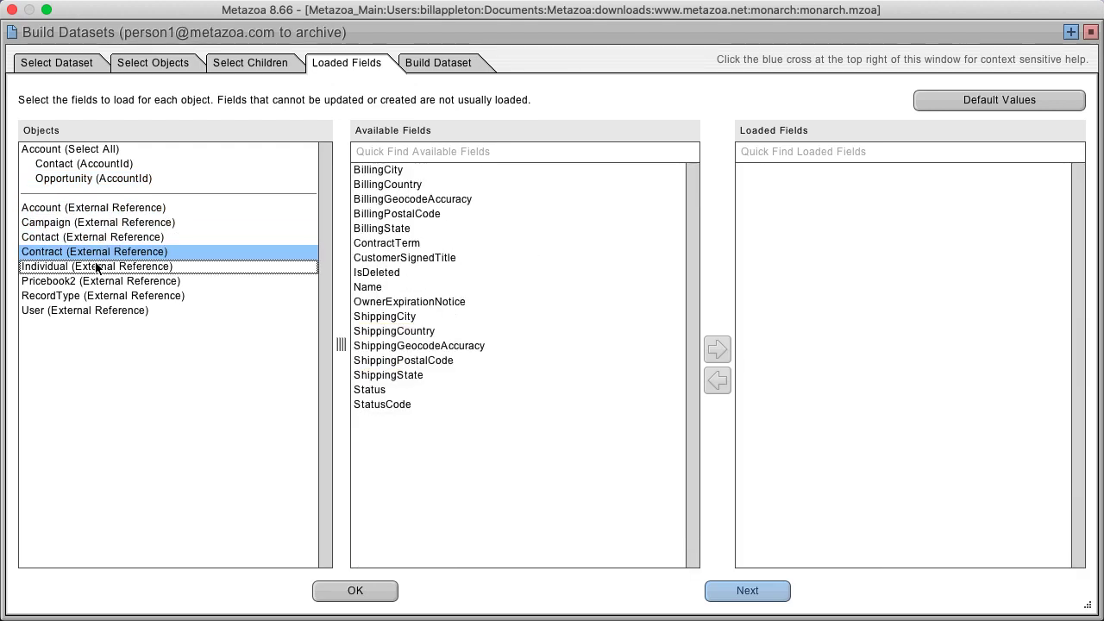
{"action": "left_click", "coordinate": [95, 268]}
{"action": "left_click", "coordinate": [98, 282]}
{"action": "left_click", "coordinate": [105, 296]}
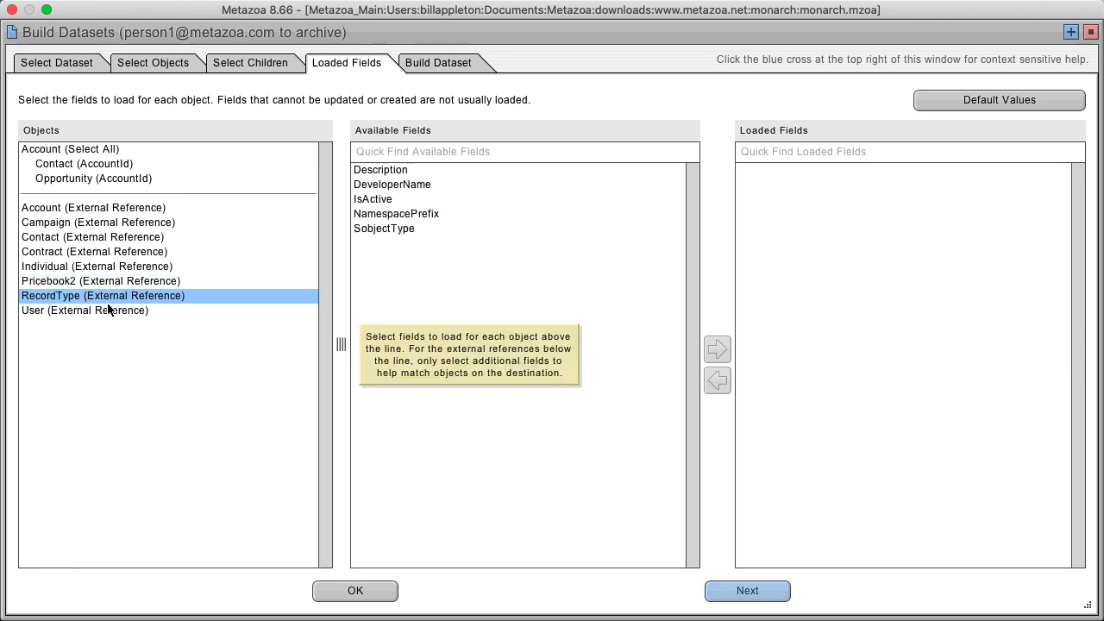
{"action": "left_click", "coordinate": [110, 311]}
{"action": "left_click", "coordinate": [83, 178]}
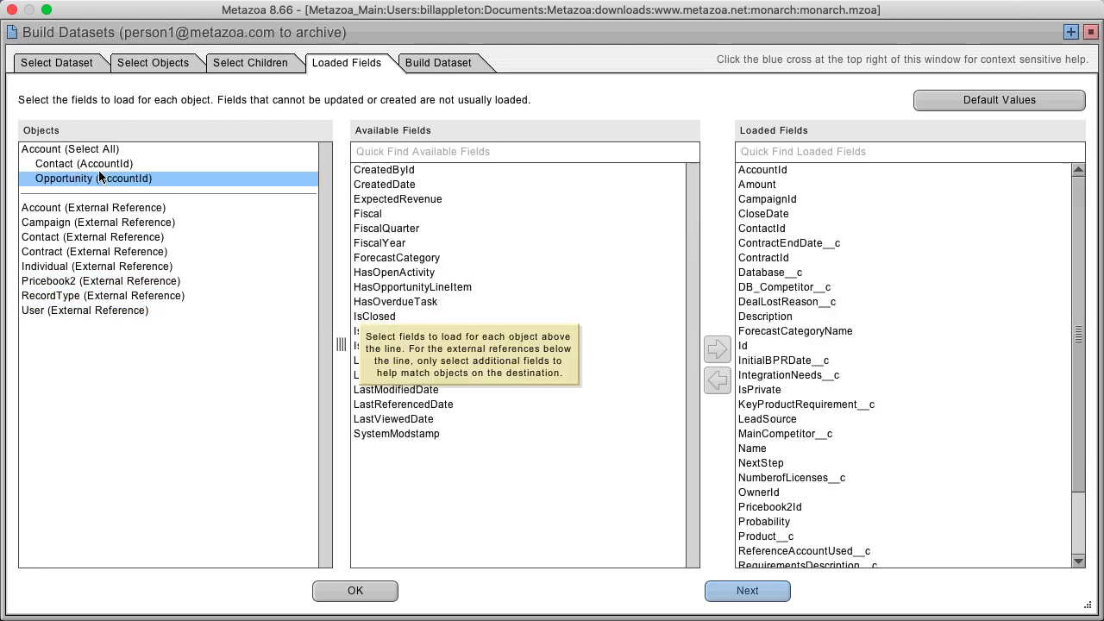
{"action": "left_click", "coordinate": [46, 283]}
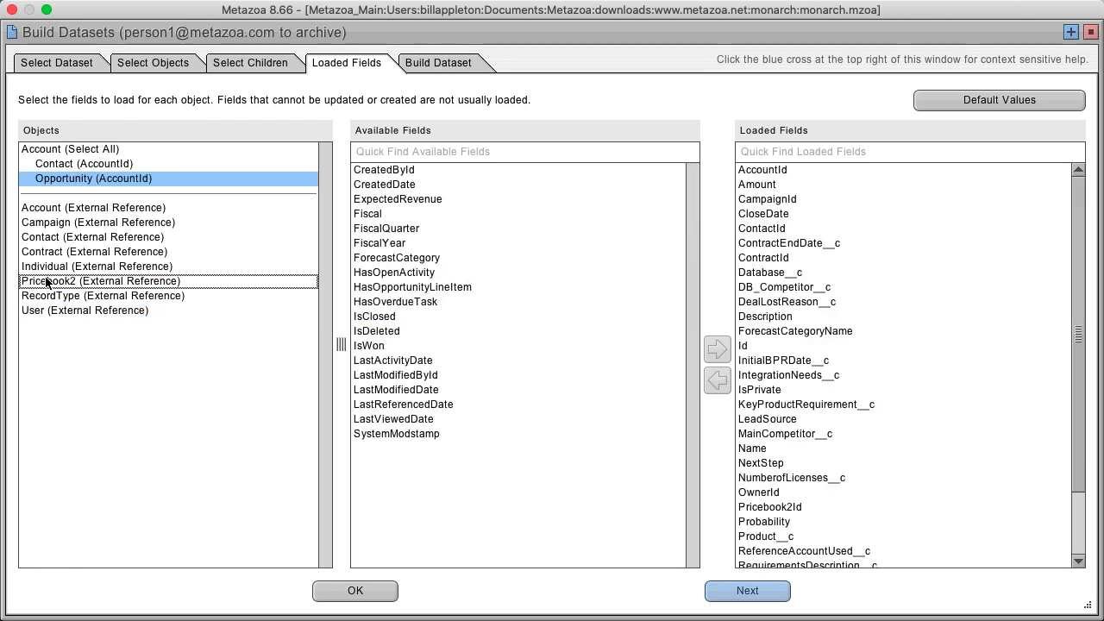
{"action": "left_click", "coordinate": [44, 149]}
{"action": "left_click", "coordinate": [59, 165]}
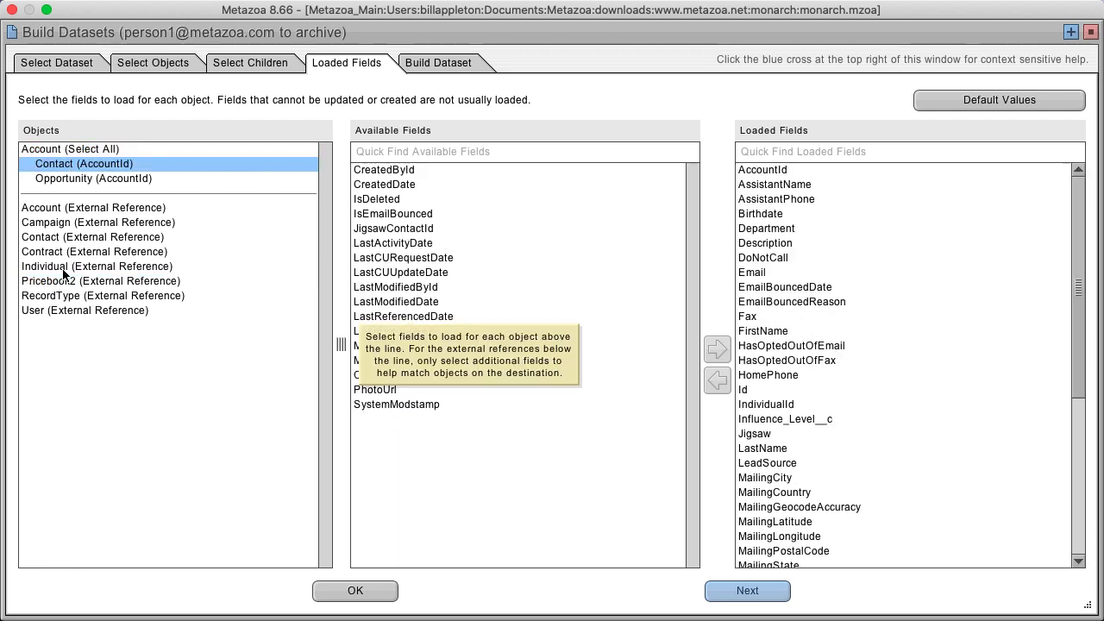
Add the Email field to the loaded fields of the User external reference
{"action": "left_click", "coordinate": [69, 311]}
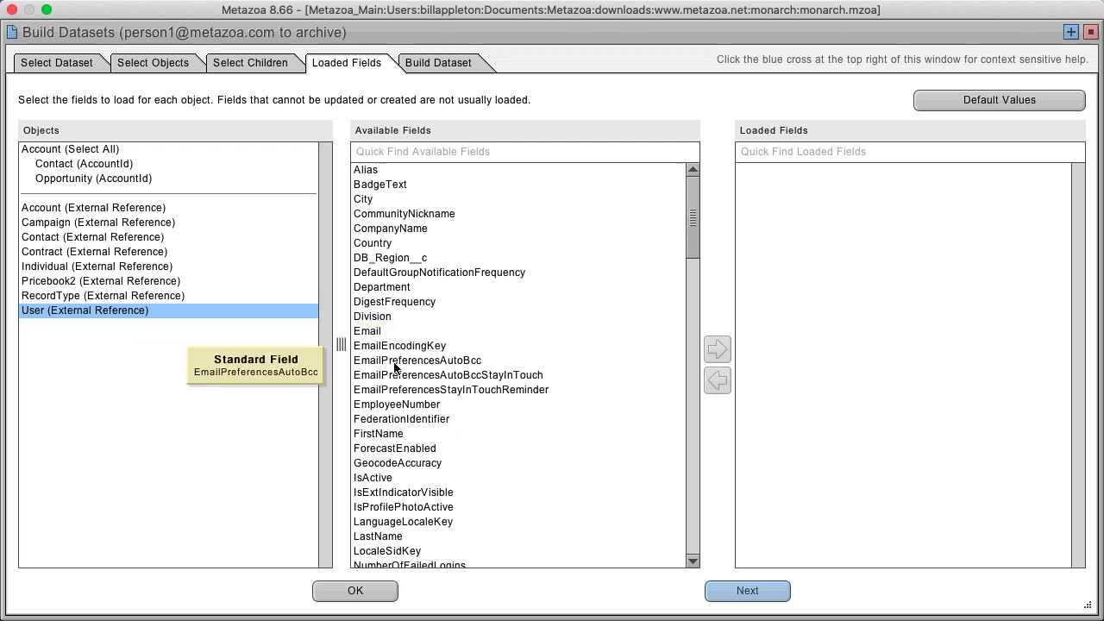
{"action": "left_click", "coordinate": [432, 330]}
{"action": "left_click", "coordinate": [718, 348]}
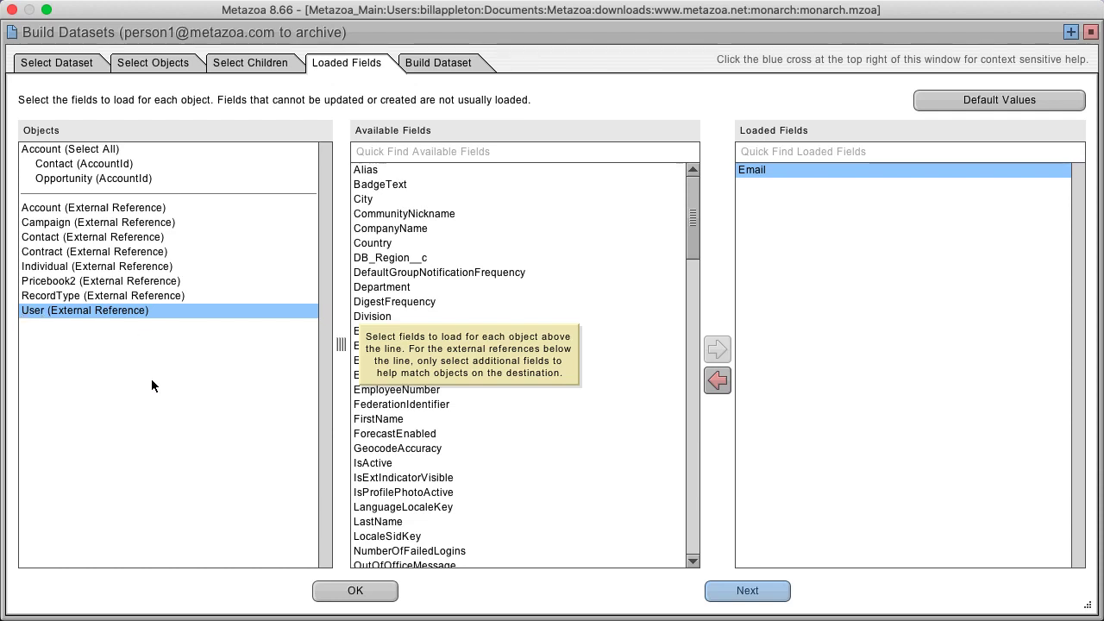
Build the archive dataset from the selected objects and return to the dataset selection
{"action": "left_click", "coordinate": [448, 64]}
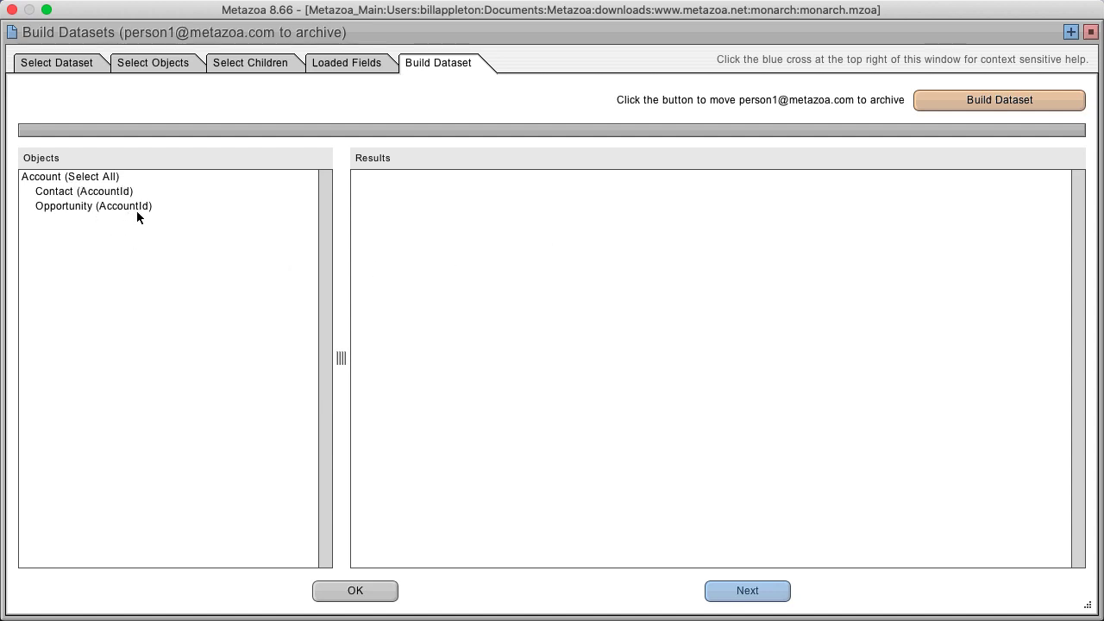
{"action": "left_click", "coordinate": [964, 99]}
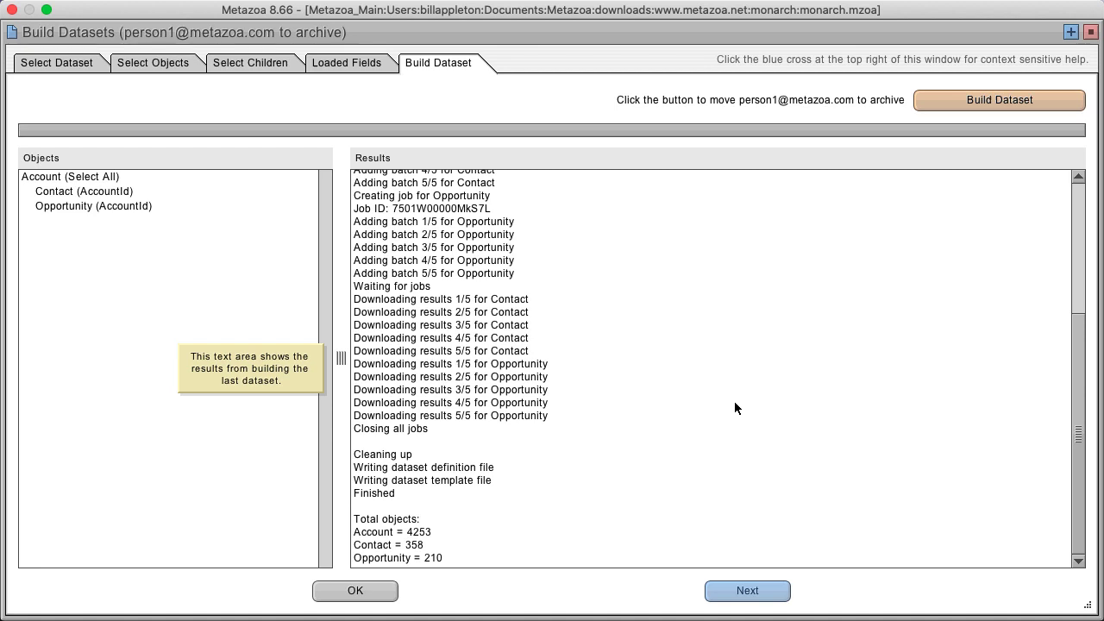
{"action": "left_click", "coordinate": [746, 591]}
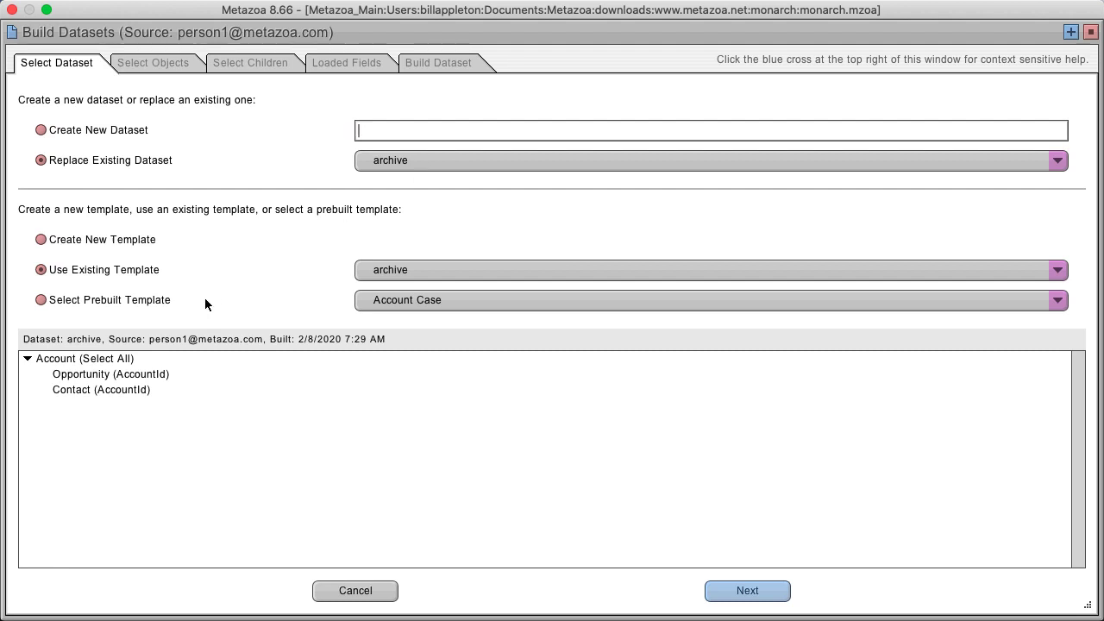
Preview the new, existing and prebuilt template options, including the Pricebook Product template, and cancel out of dataset building
{"action": "left_click", "coordinate": [81, 243]}
{"action": "left_click", "coordinate": [79, 272]}
{"action": "left_click", "coordinate": [110, 302]}
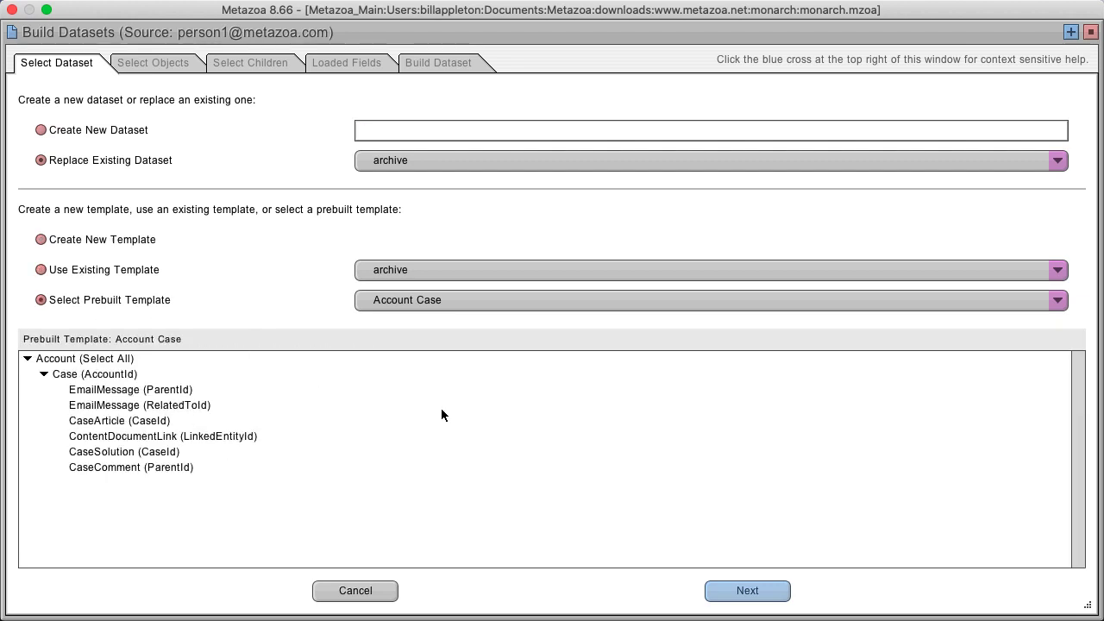
{"action": "left_click", "coordinate": [420, 301]}
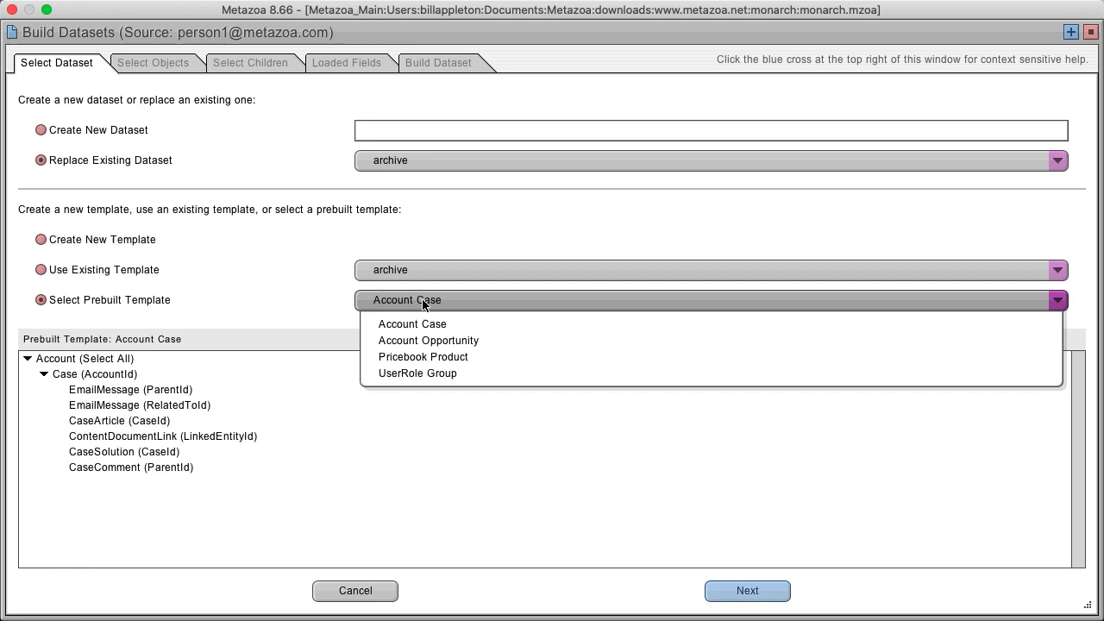
{"action": "left_click", "coordinate": [439, 357]}
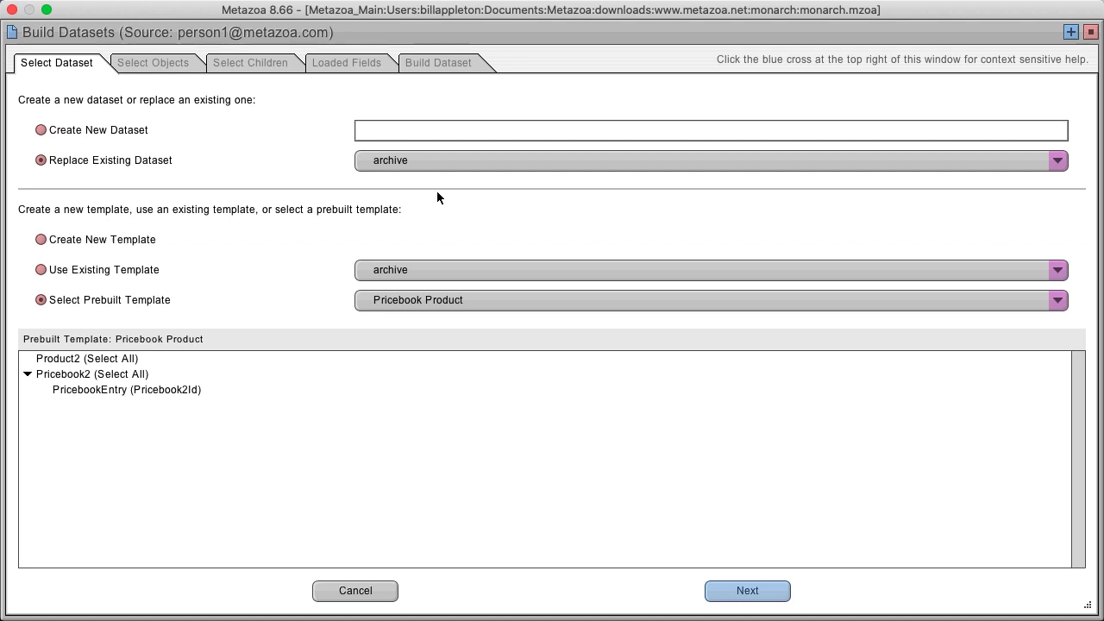
{"action": "left_click", "coordinate": [333, 589]}
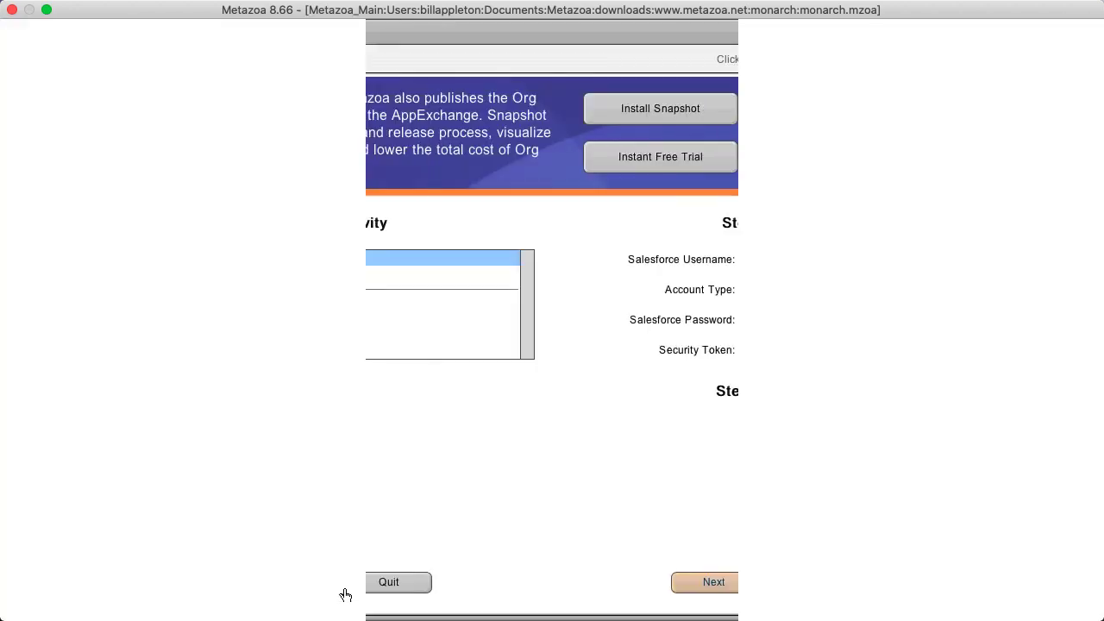